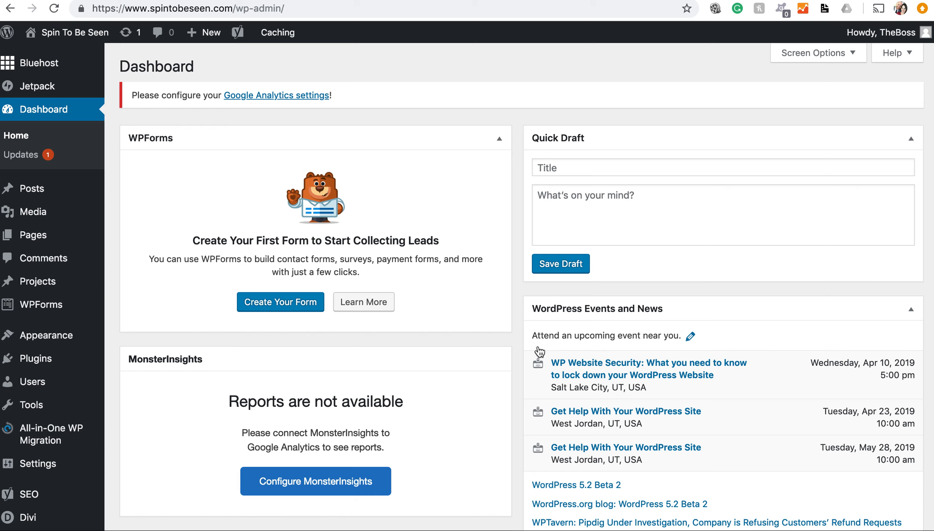
# - Go to the site's posts list and start a new post
pyautogui.moveTo(43, 197)
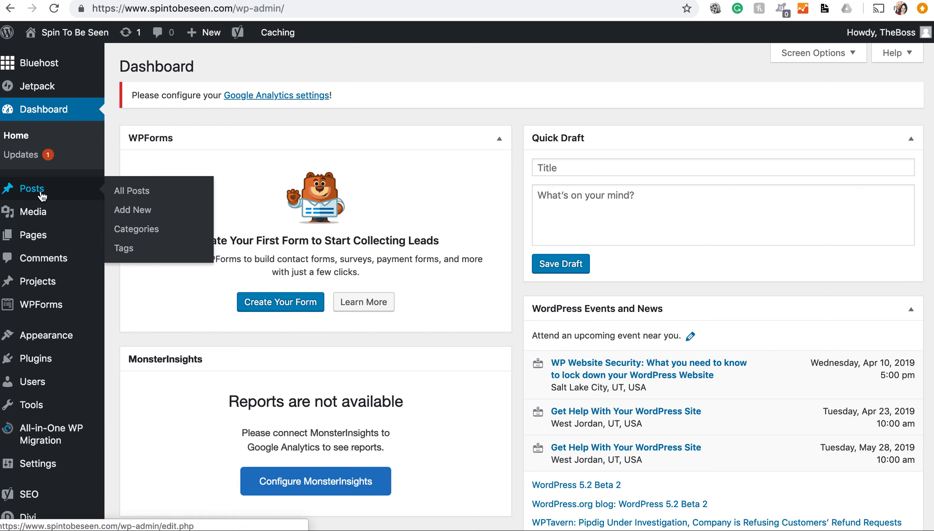
pyautogui.click(43, 196)
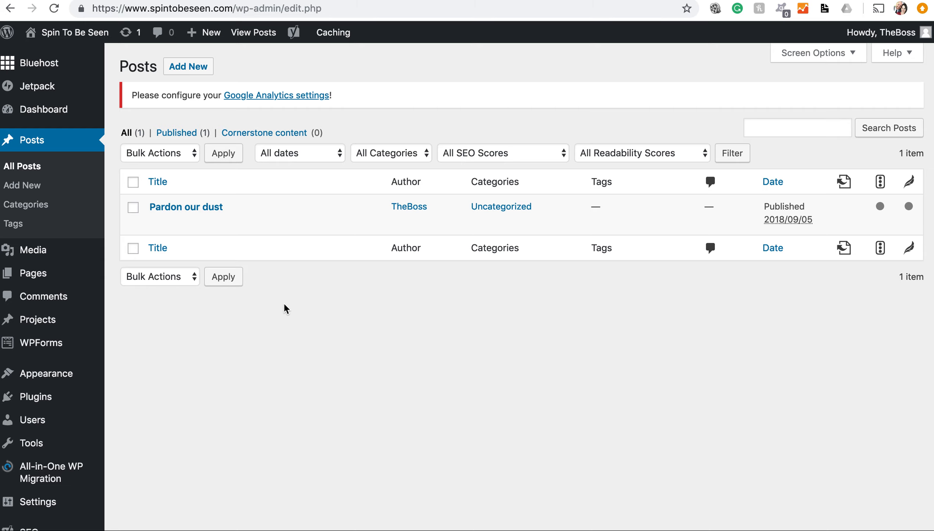
pyautogui.click(192, 71)
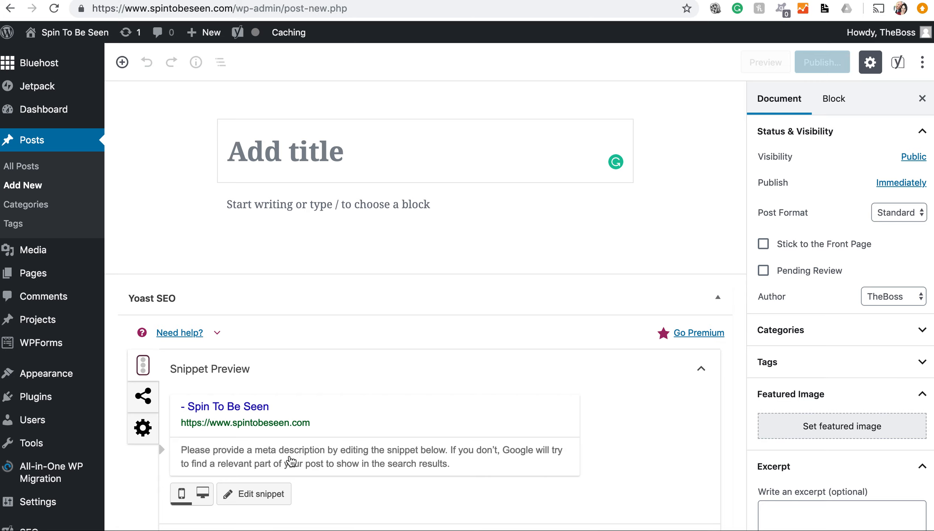
# - Title the new post 'First Step Add Title'
pyautogui.write('First')
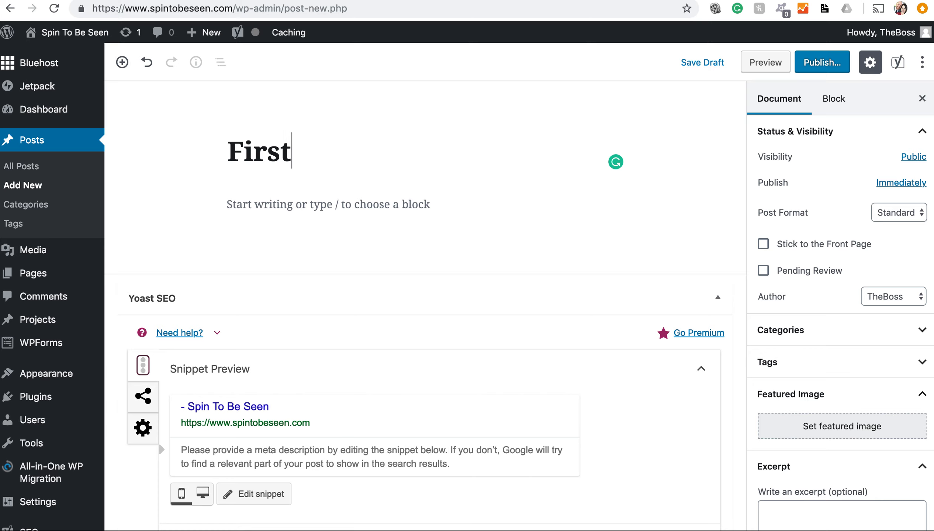
pyautogui.write(' STe')
pyautogui.press('BackSpace')
pyautogui.press('BackSpace')
pyautogui.write('tep ')
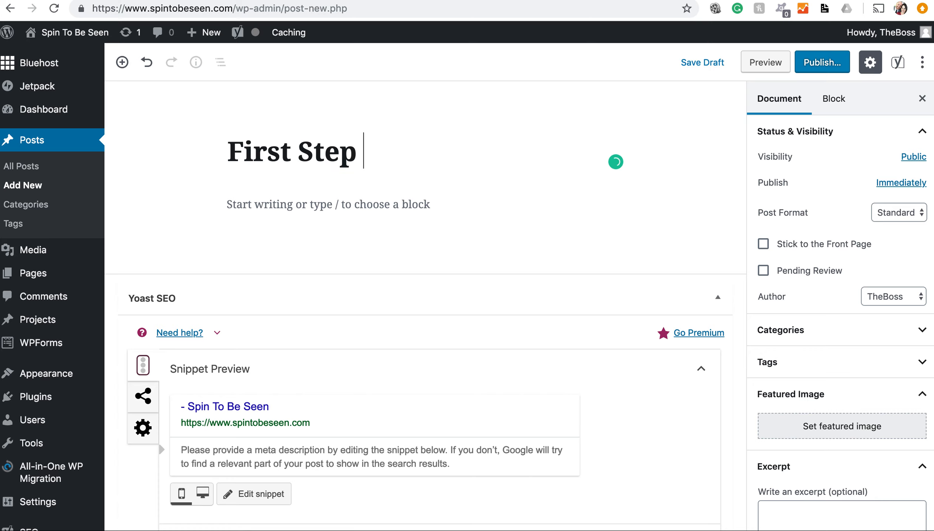
pyautogui.write('Add Title')
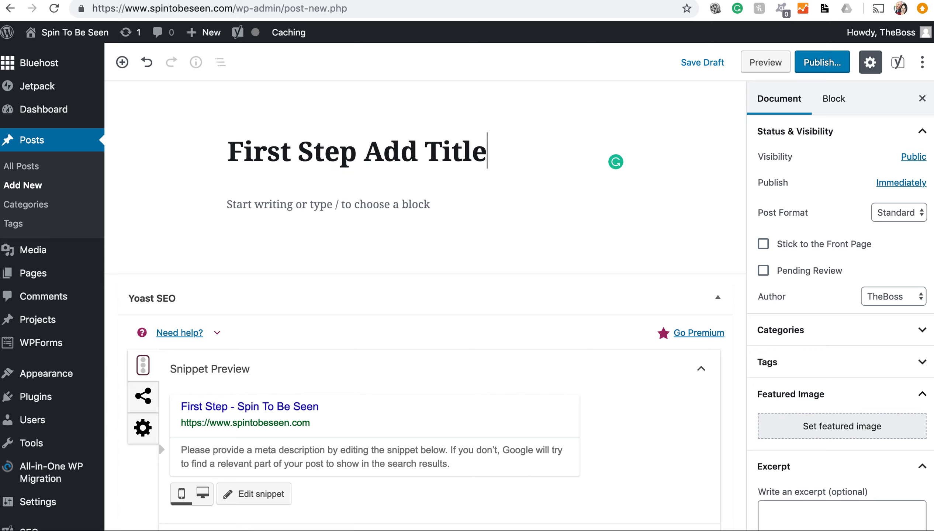
# - Write 'Write away!' as the post's first paragraph and view the extra options for that block
pyautogui.click(359, 197)
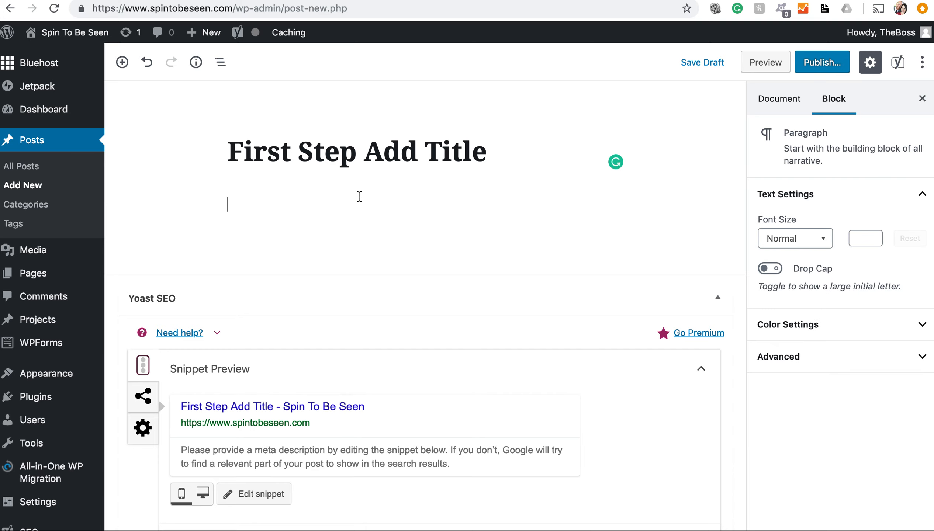
pyautogui.write('Write away!')
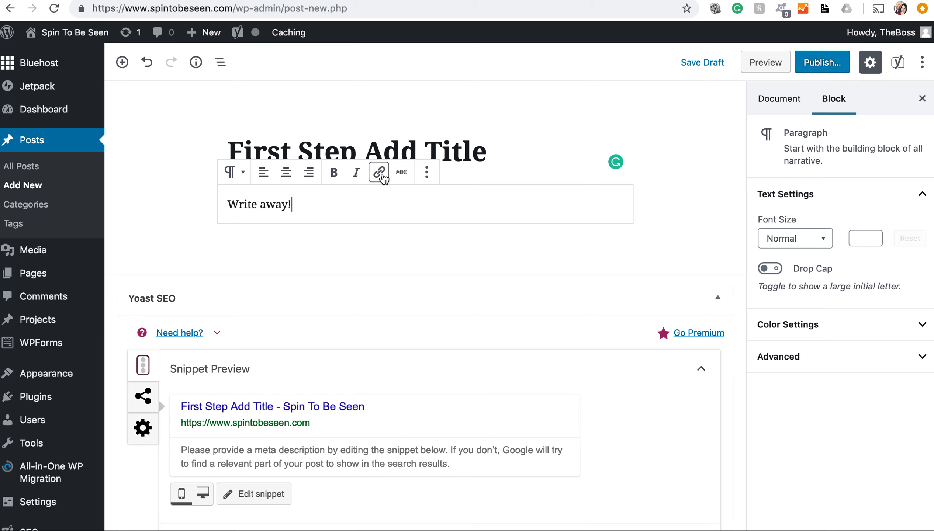
pyautogui.click(426, 172)
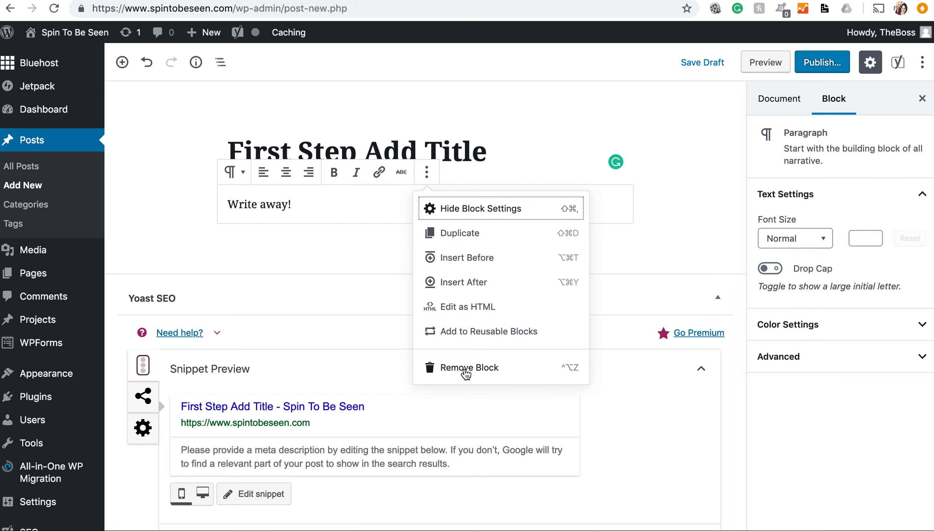
pyautogui.click(319, 207)
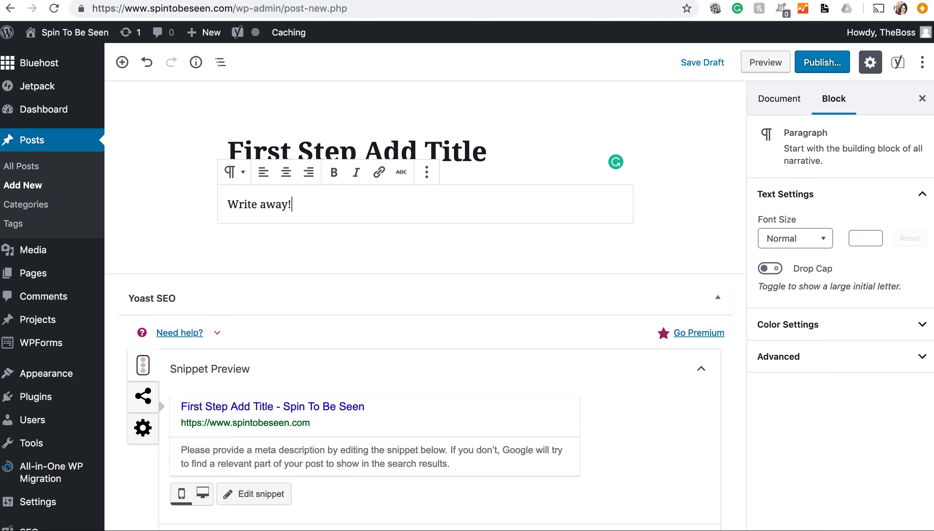
# - Add an empty image block below the 'Write away!' paragraph
pyautogui.press('Return')
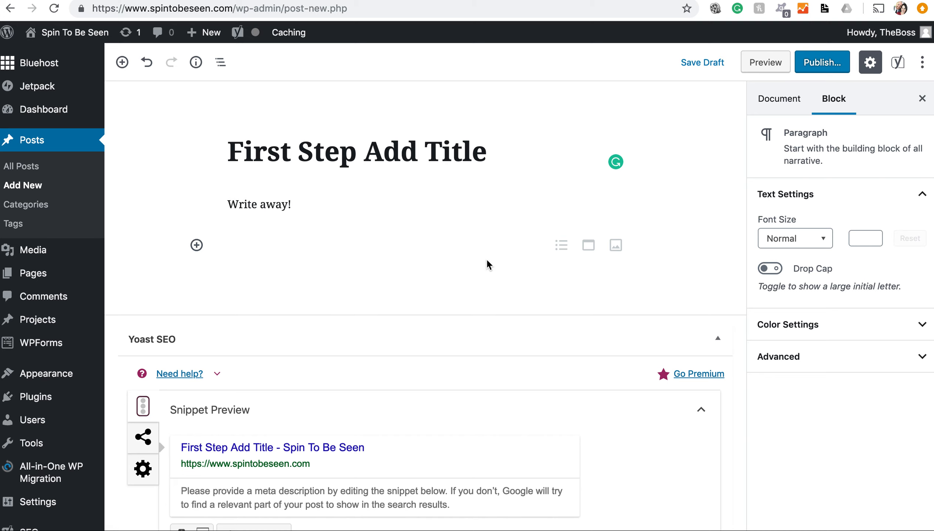
pyautogui.click(615, 244)
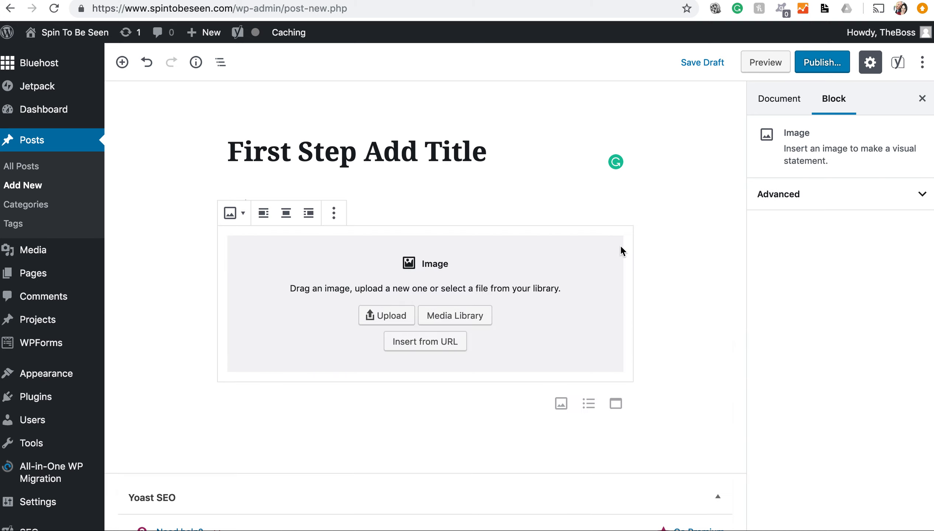
pyautogui.click(462, 421)
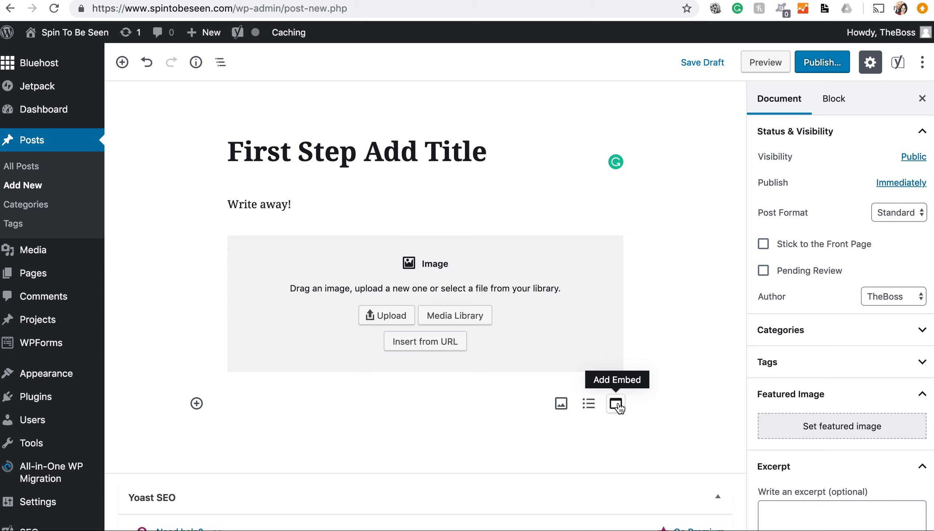
# - Review the move handle and the additional block options of the 'Write away!' paragraph
pyautogui.click(311, 202)
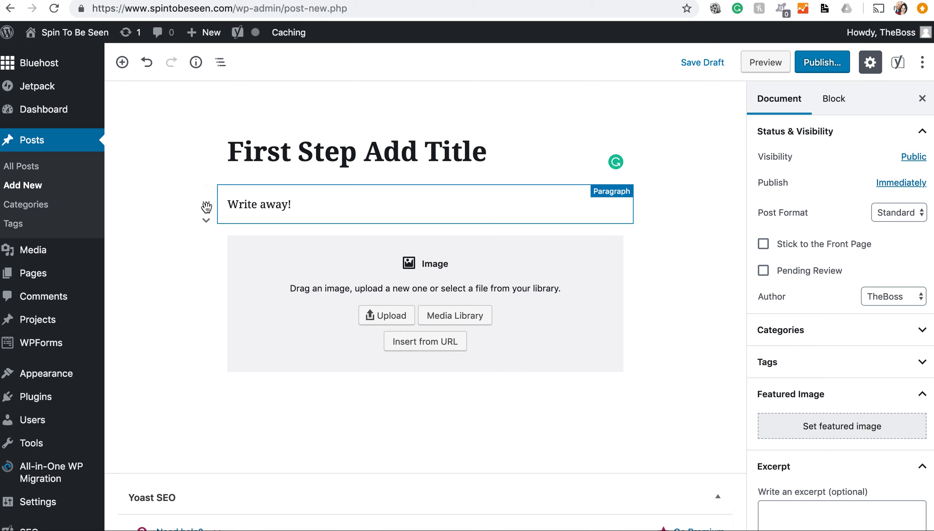
pyautogui.moveTo(206, 207)
pyautogui.mouseDown()
pyautogui.moveTo(207, 218)
pyautogui.moveTo(207, 202)
pyautogui.moveTo(225, 210)
pyautogui.mouseUp()
pyautogui.click(427, 174)
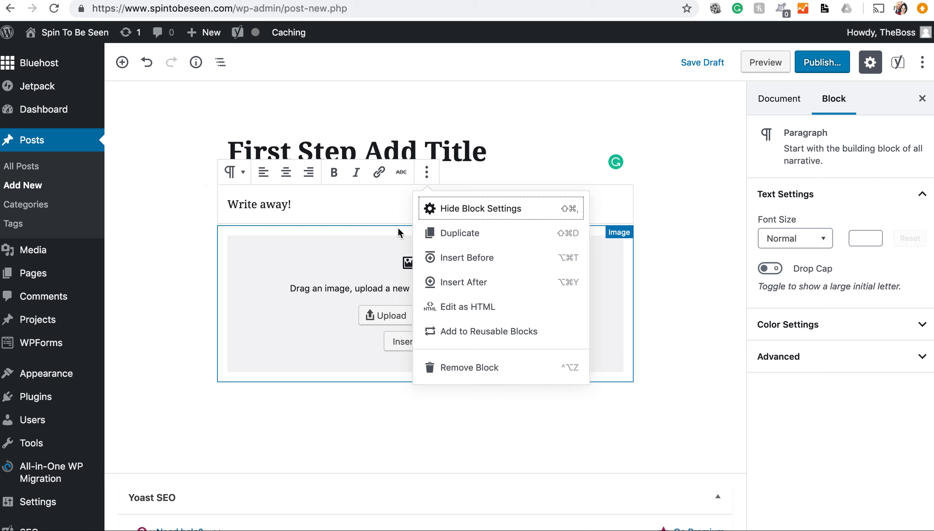
pyautogui.click(378, 387)
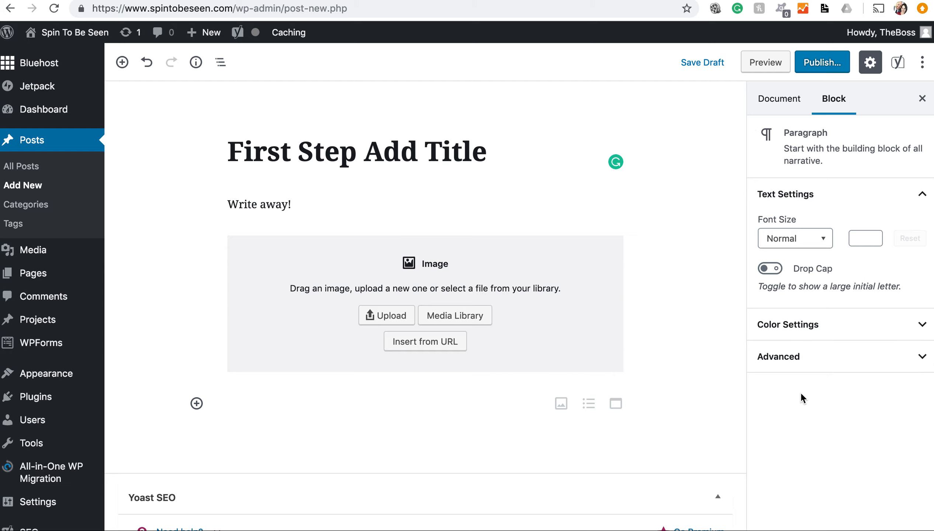
# - Review the paragraph's block settings, including the font size choices, color settings and advanced CSS class field
pyautogui.click(825, 245)
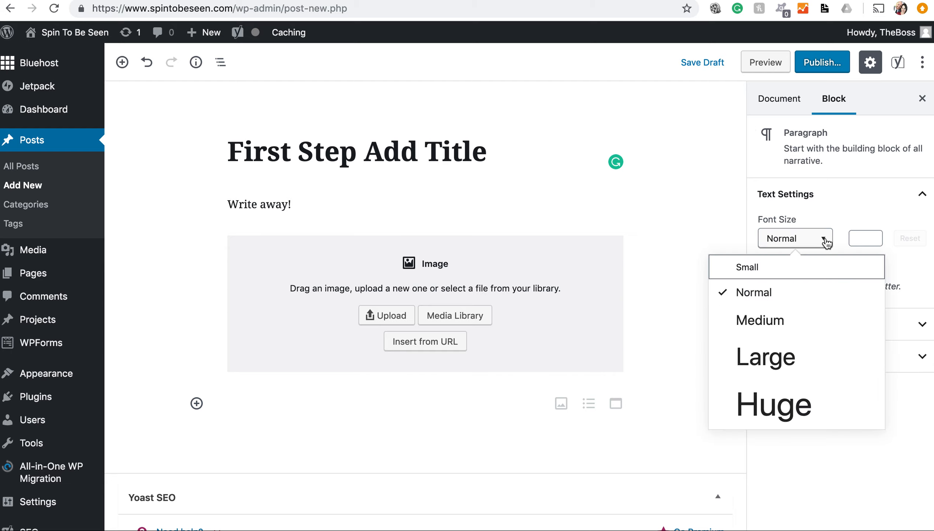
pyautogui.click(825, 241)
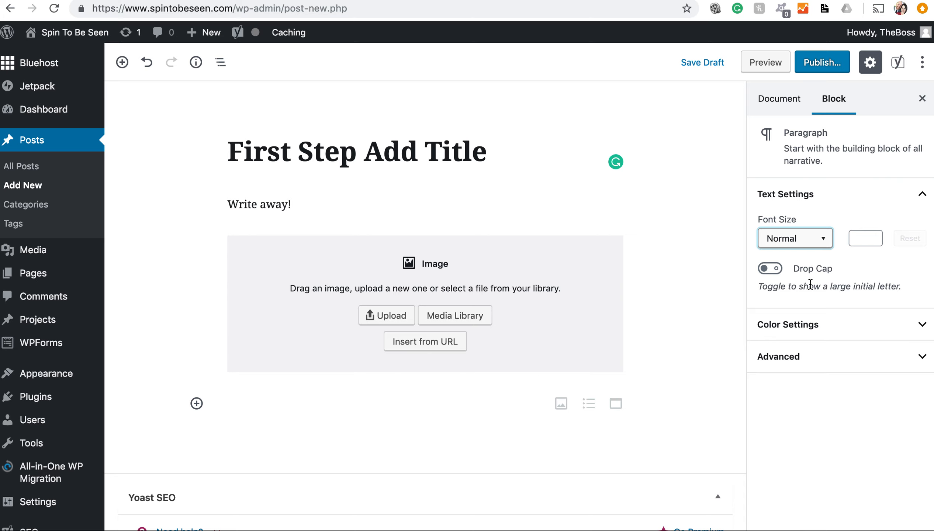
pyautogui.click(845, 333)
pyautogui.click(860, 335)
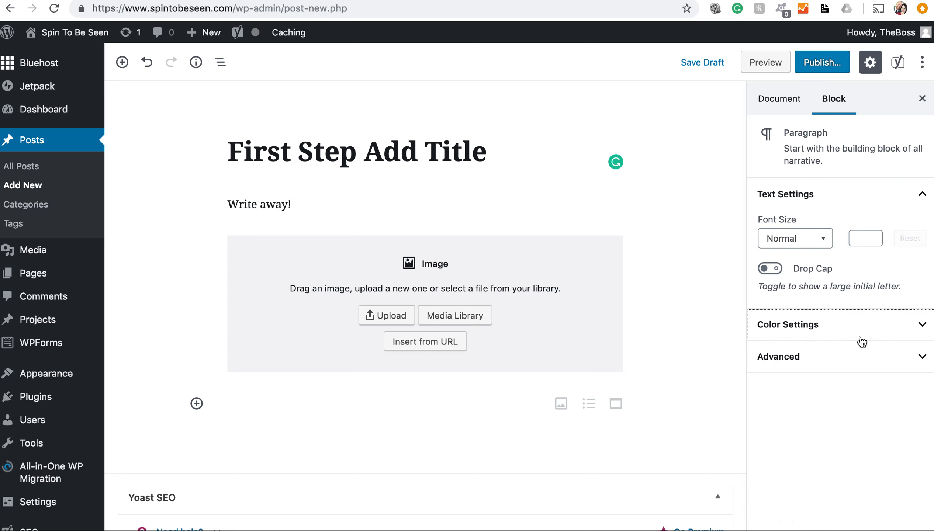
pyautogui.click(858, 369)
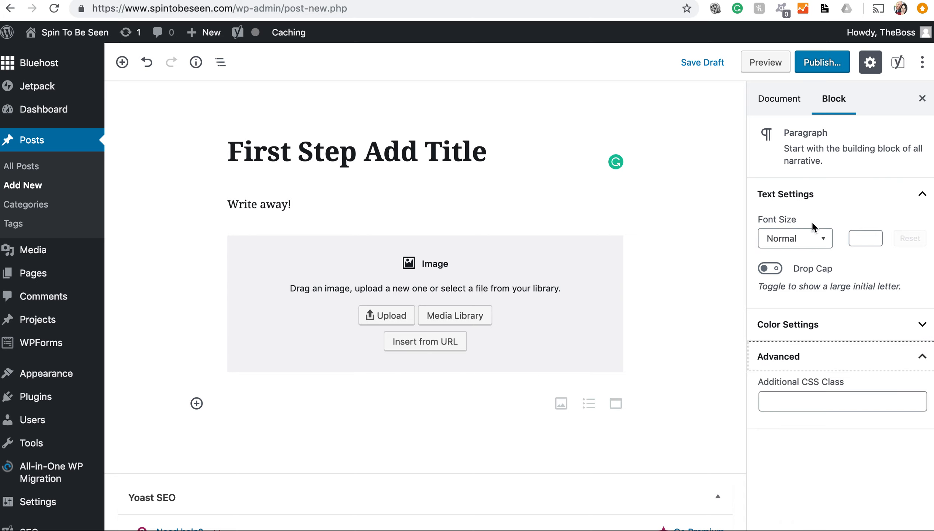
# - Review the post's document settings, checking the available authors and the form for adding a new category
pyautogui.click(780, 99)
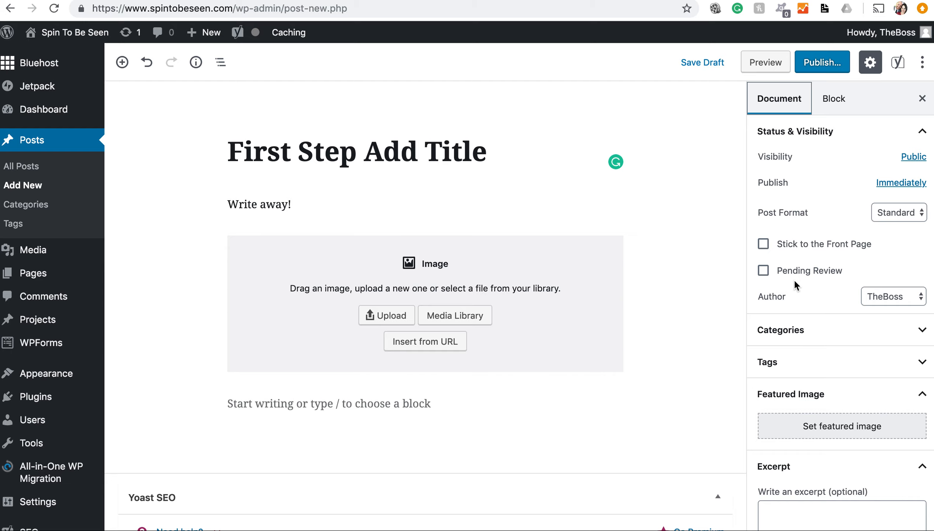
pyautogui.click(897, 295)
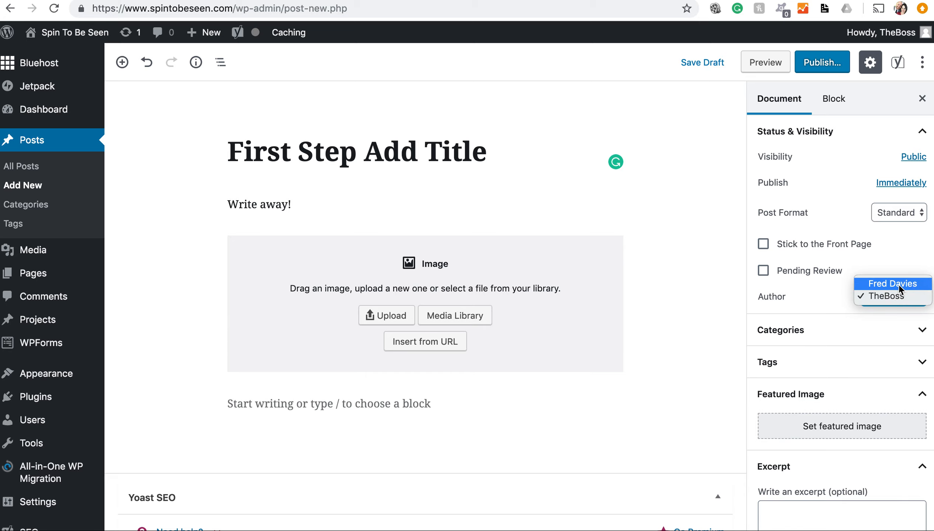
pyautogui.click(899, 264)
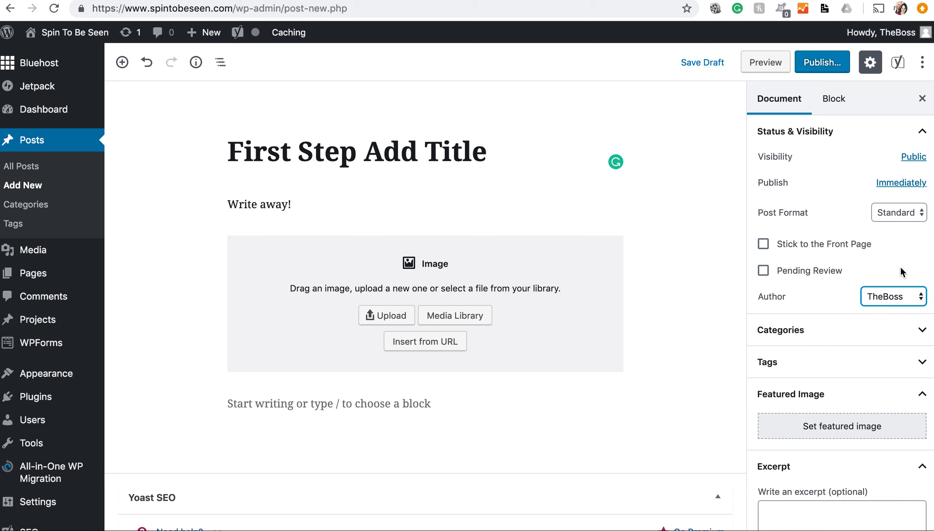
pyautogui.click(920, 332)
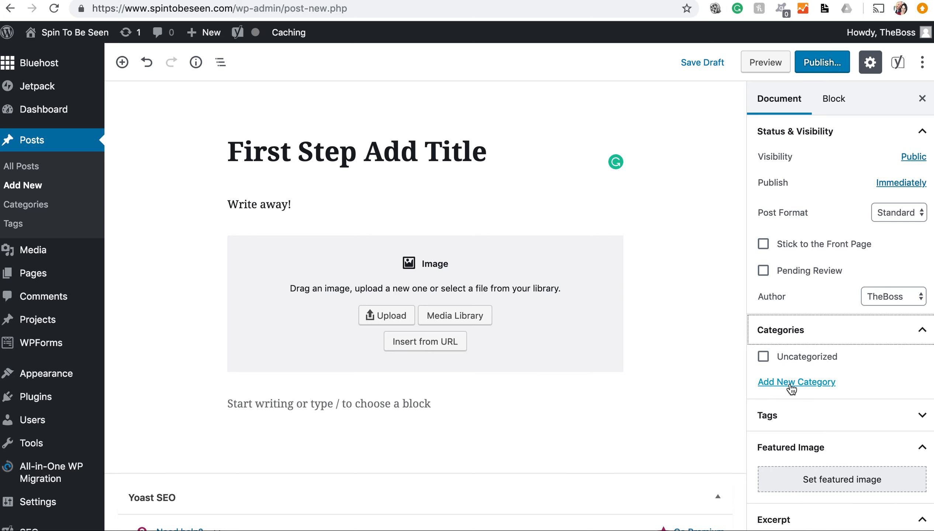
pyautogui.click(790, 385)
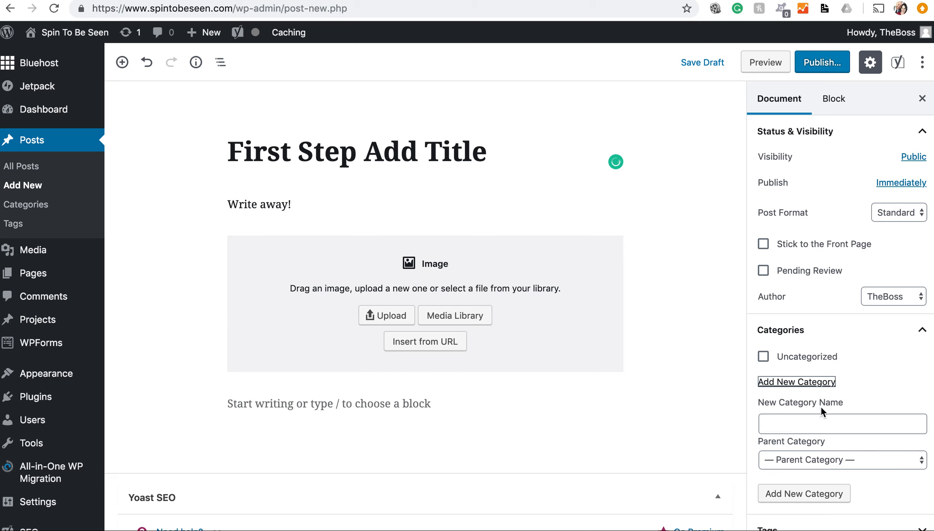
pyautogui.click(922, 331)
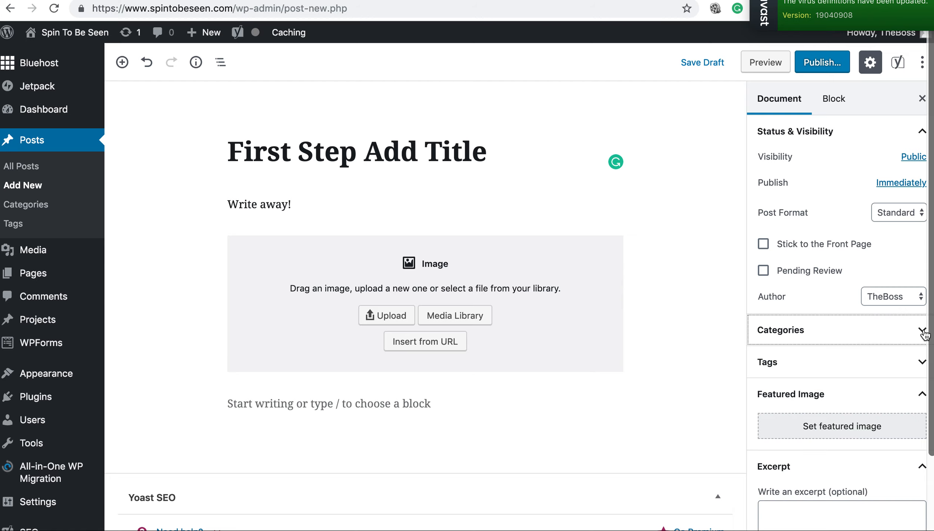
# - Expand the post's tag settings and dismiss the Avast Security popup
pyautogui.click(905, 372)
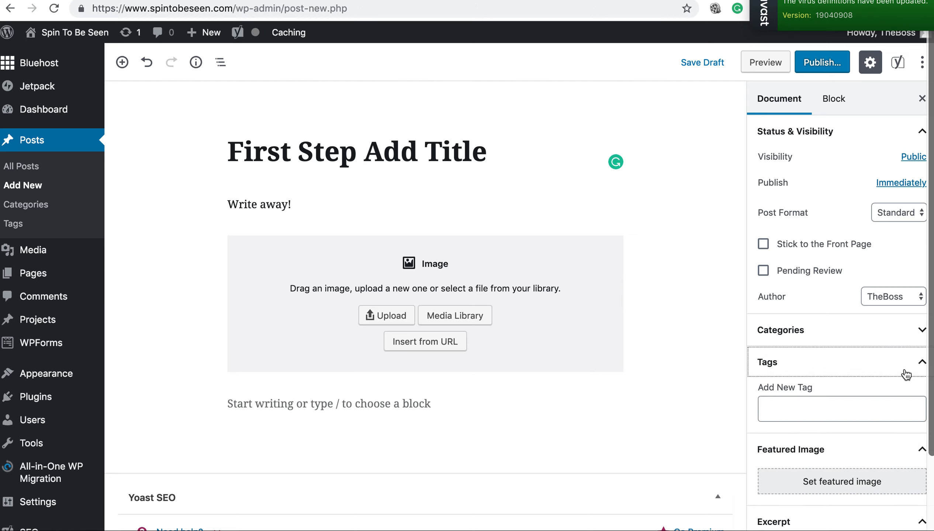
pyautogui.click(869, 414)
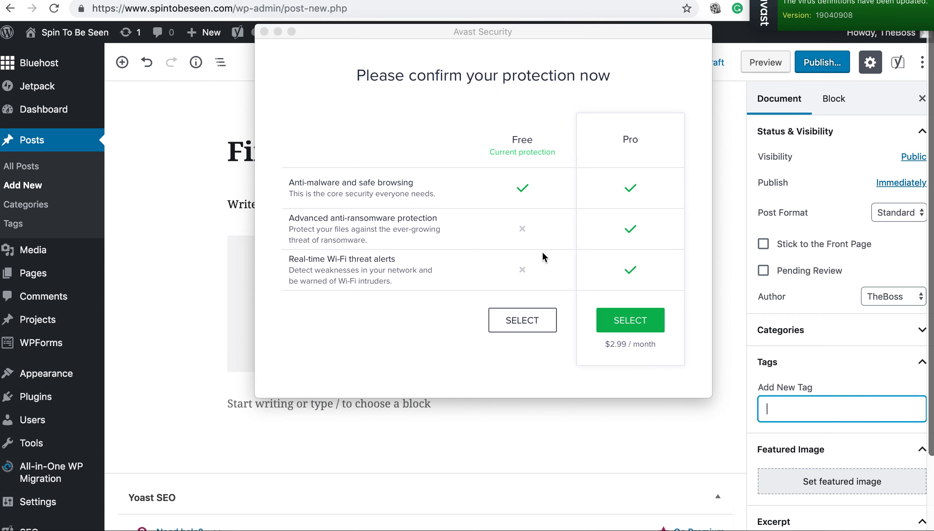
pyautogui.click(263, 32)
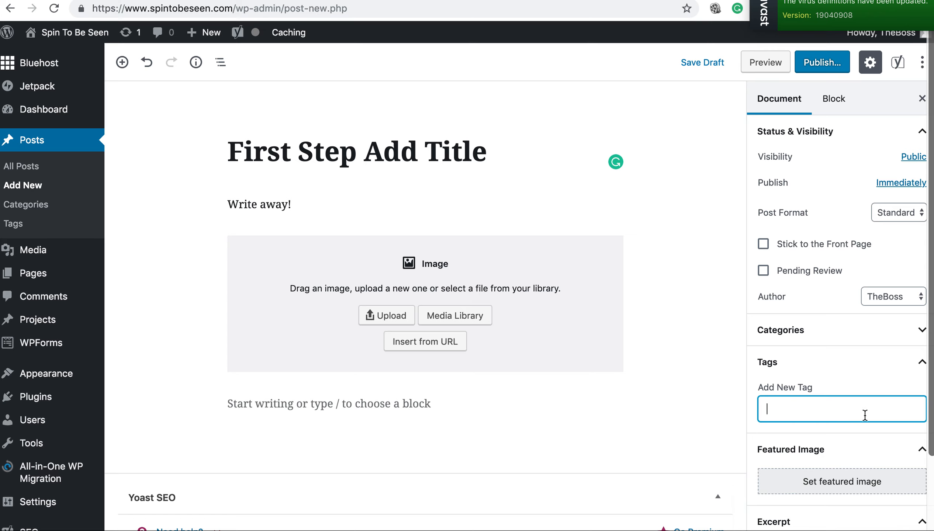
# - Look through the featured image, excerpt, discussion and Divi page settings of the post
pyautogui.scroll(-3, 874, 452)
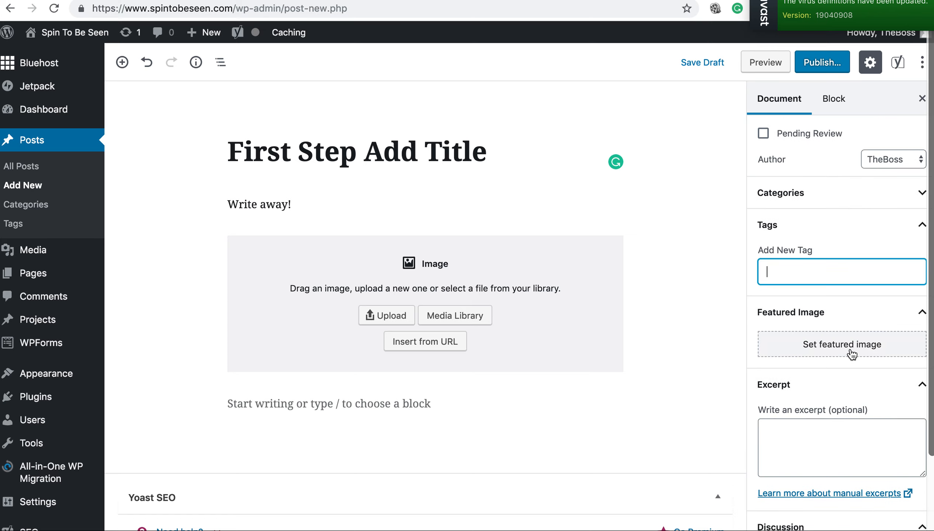
pyautogui.scroll(-5, 852, 419)
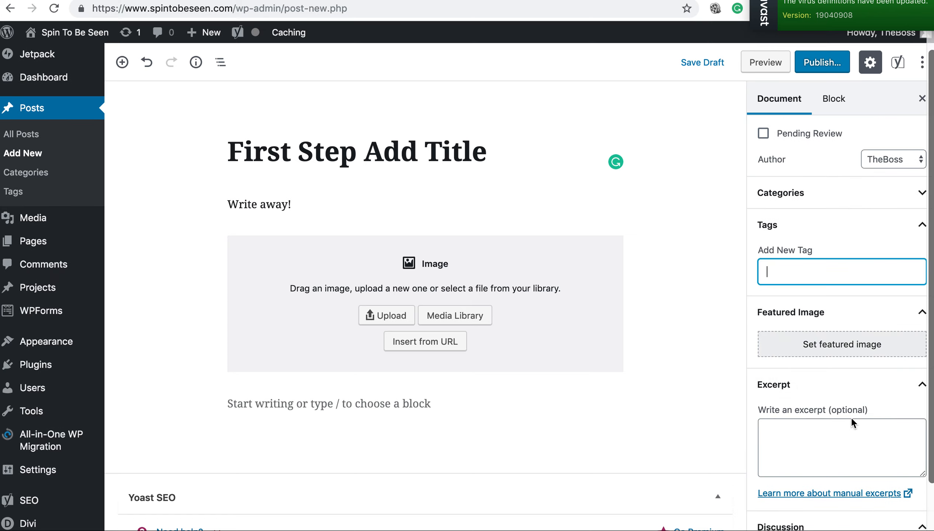
pyautogui.scroll(-5, 865, 481)
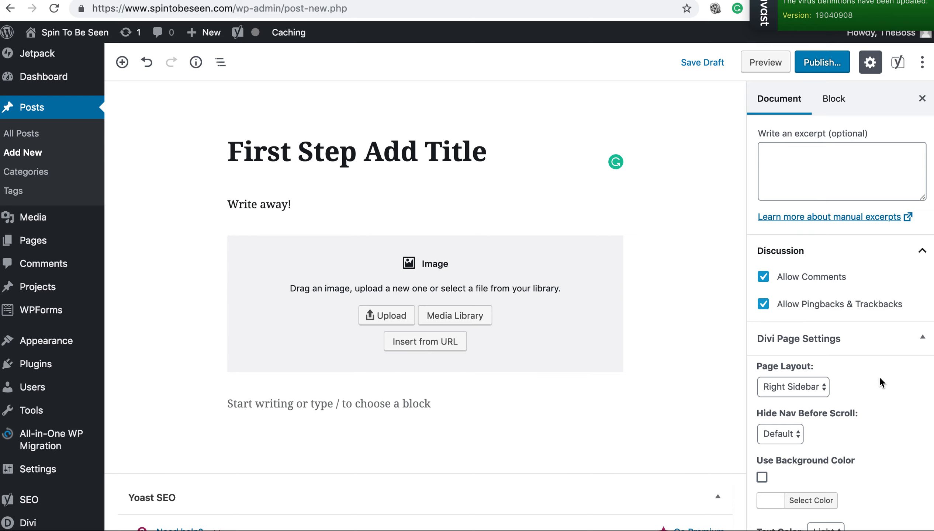
pyautogui.scroll(-1, 881, 383)
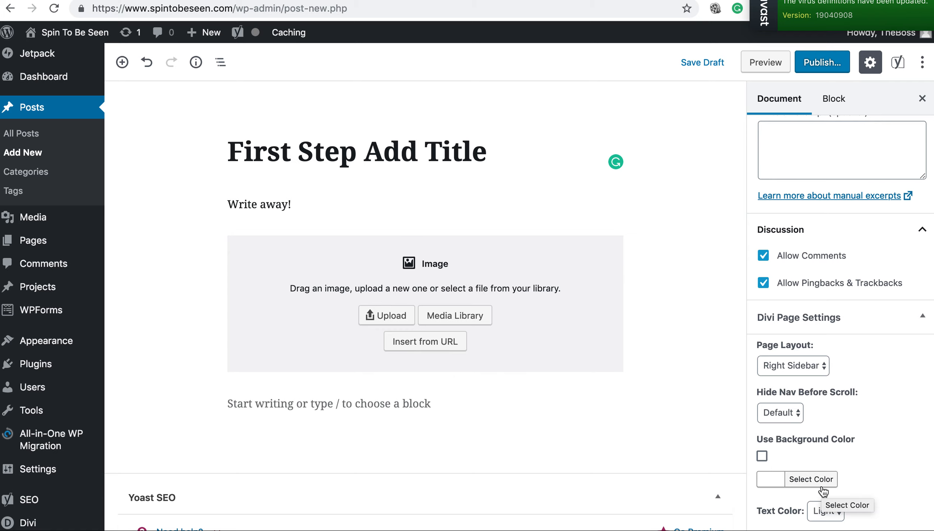
pyautogui.scroll(15, 822, 357)
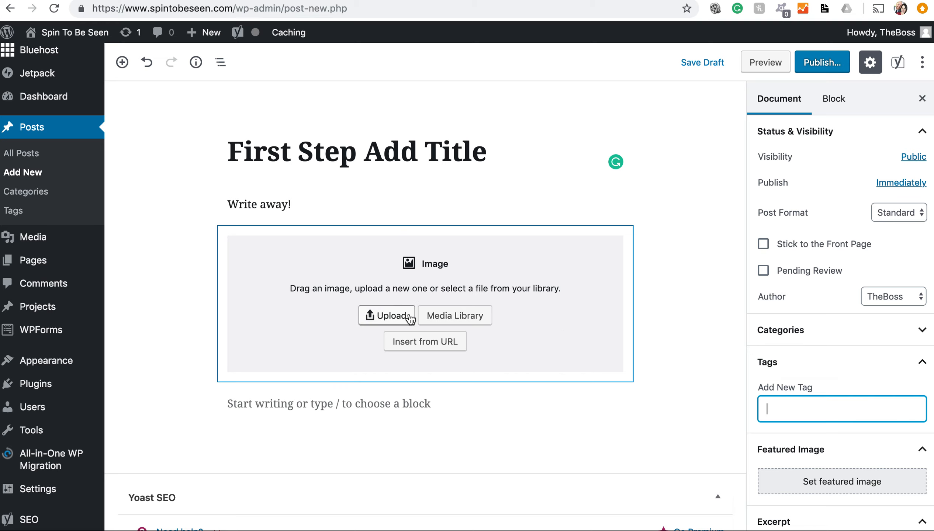
# - Examine the Yoast SEO section below the post, including the snippet preview, readability analysis and focus keyphrase
pyautogui.scroll(-8, 451, 500)
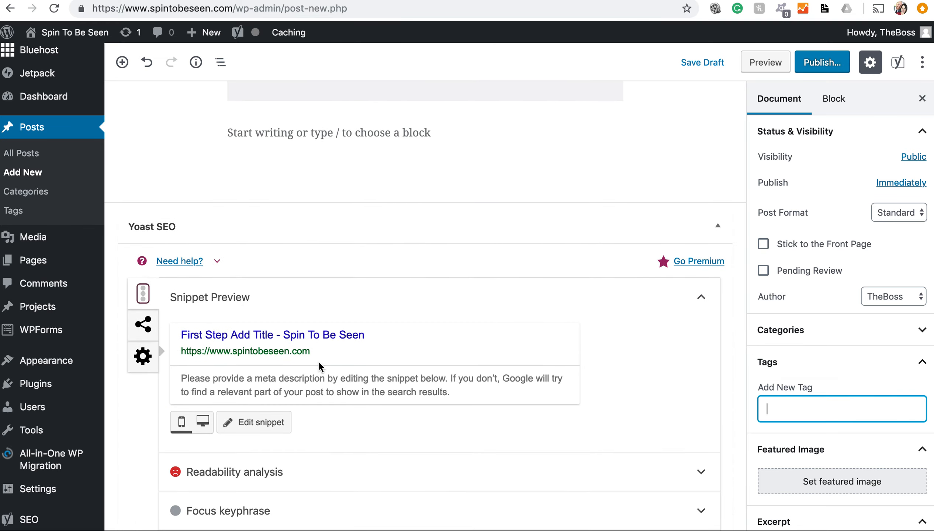
pyautogui.scroll(-2, 389, 477)
pyautogui.scroll(-1, 389, 477)
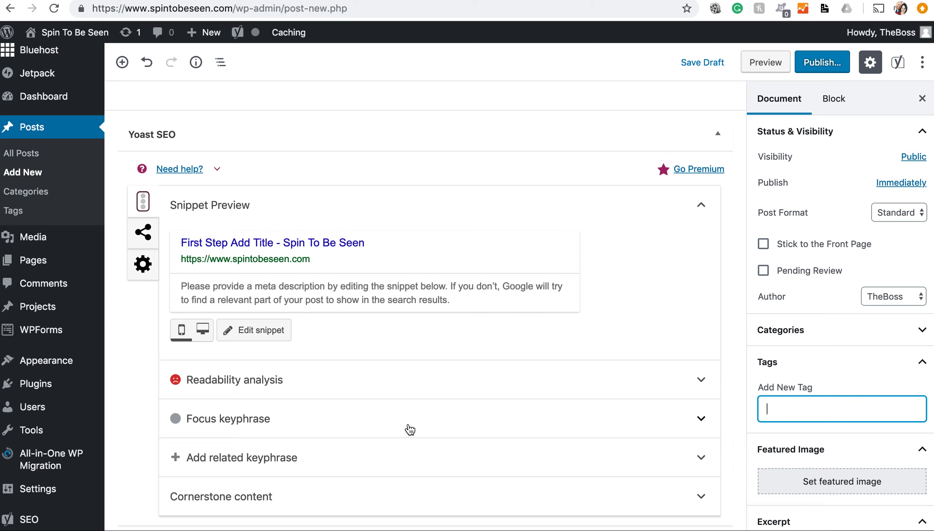
pyautogui.scroll(10, 499, 369)
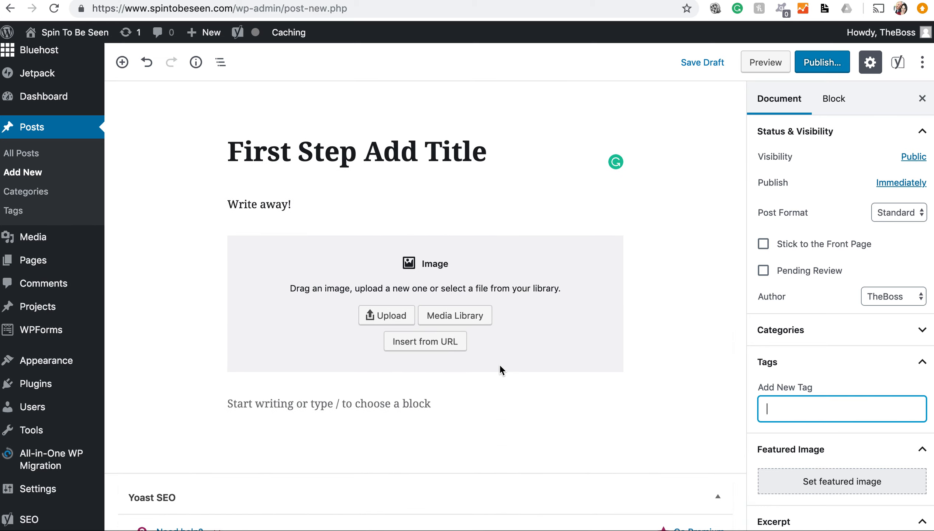